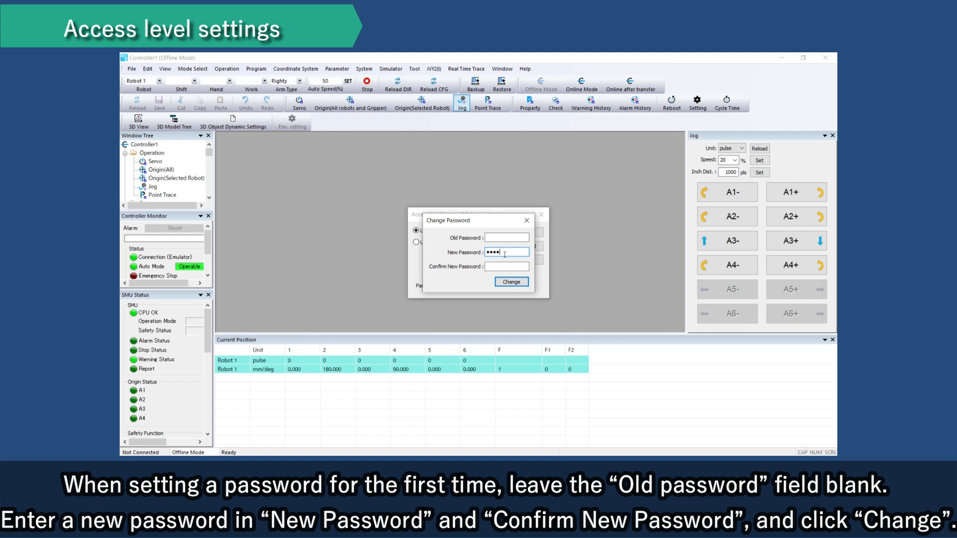
Step: Confirm the new access level password and apply it as the first password, leaving the old password blank
left_click(496, 264)
type("1234")
left_click(517, 283)
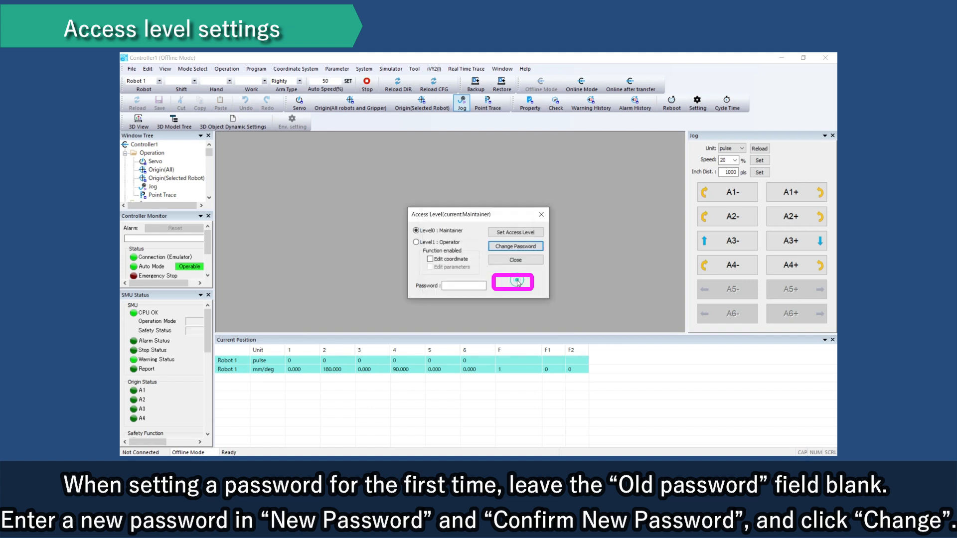
key("Tab")
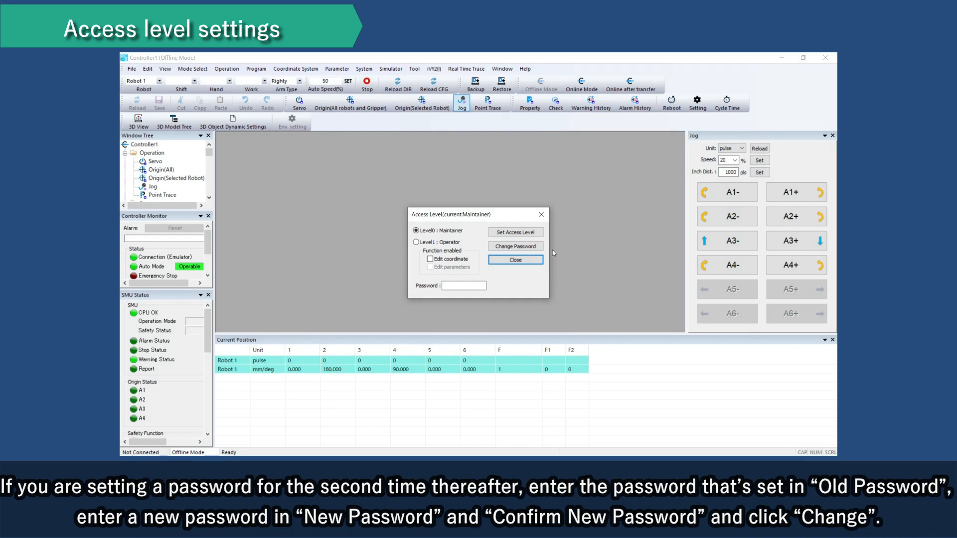
Step: Change the access level password by entering the old password, the new password and its confirmation
left_click(527, 246)
type("****")
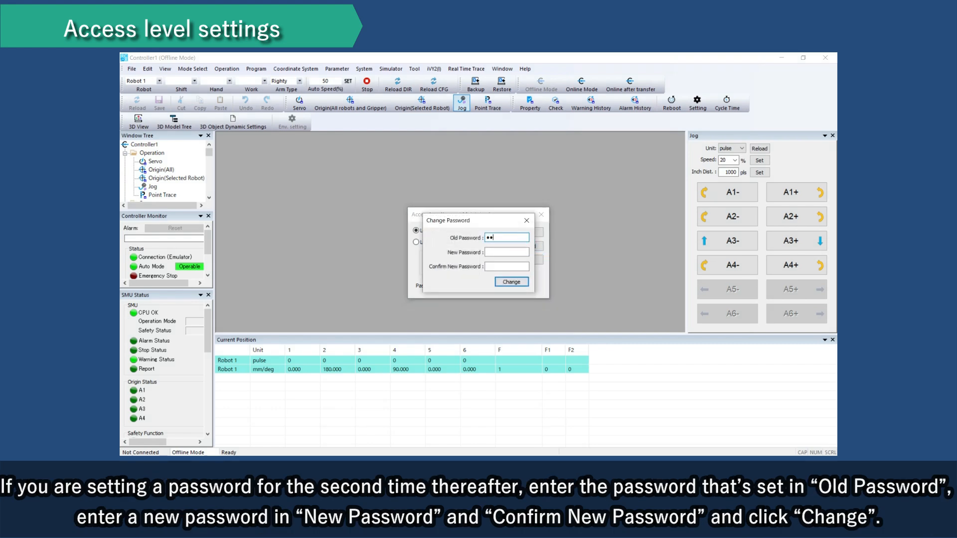
key("Tab")
type("****")
key("Tab")
type("****")
left_click(518, 283)
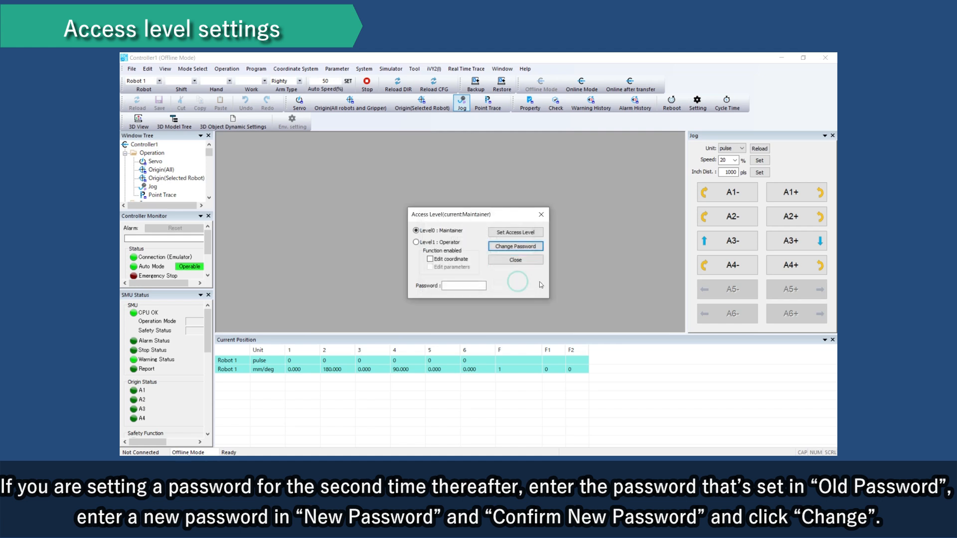
Step: Try to change the access level password with a wrong old password, entering and confirming a new password
left_click(515, 246)
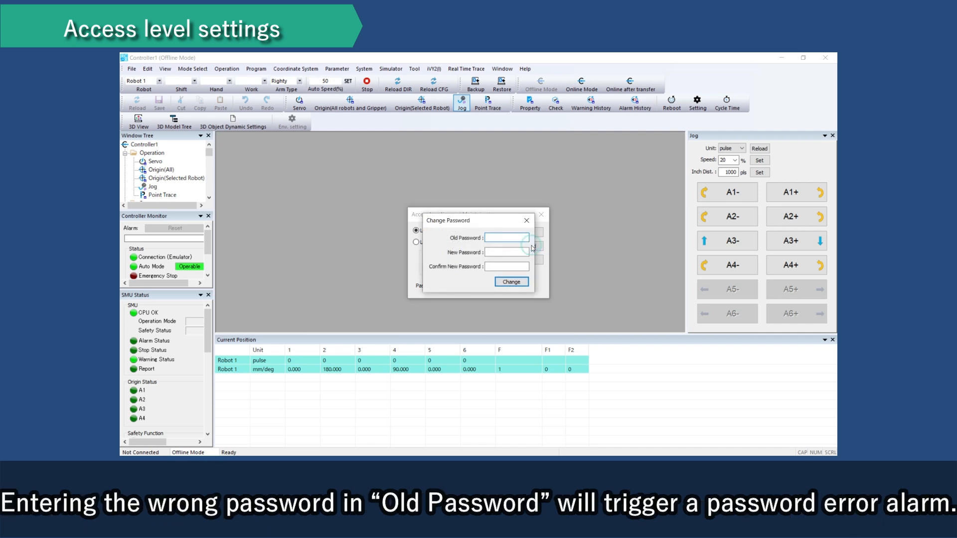
type("****")
left_click(526, 253)
type("****")
left_click(519, 265)
type("****")
left_click(514, 282)
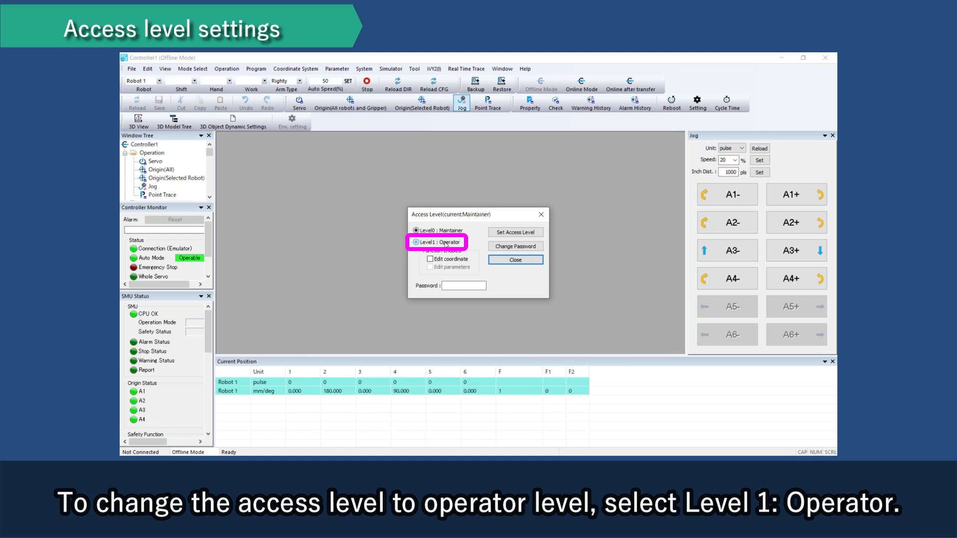
Step: Set the access level to Level1: Operator with the Edit coordinate function enabled
left_click(446, 244)
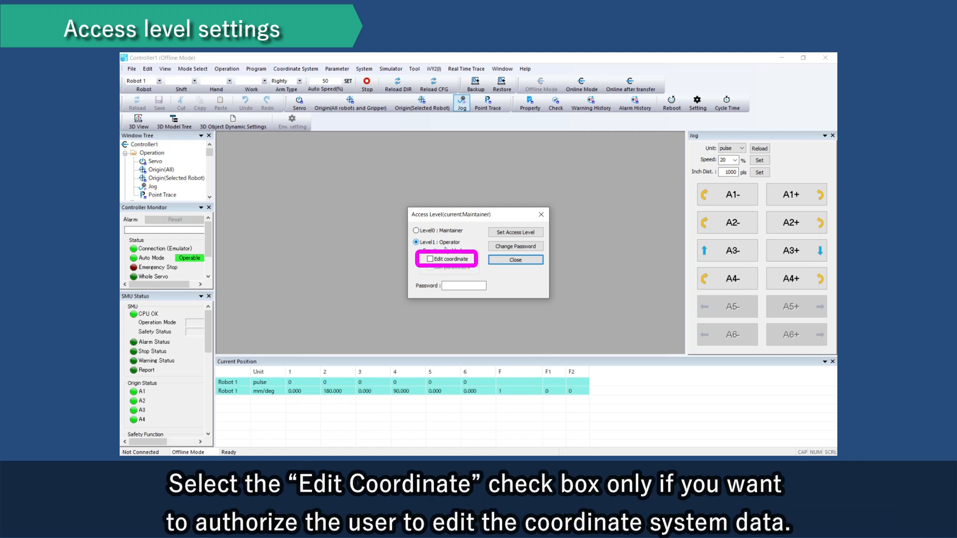
left_click(449, 260)
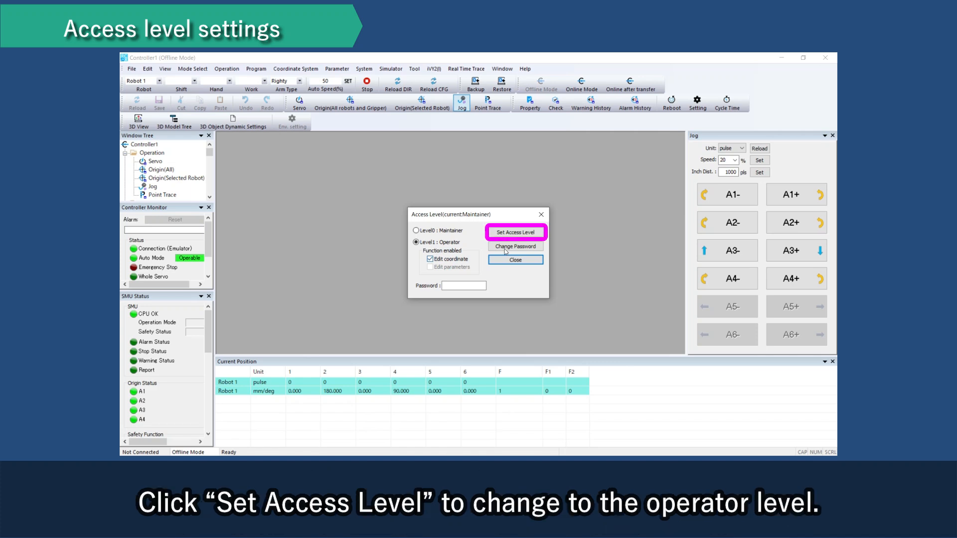
left_click(519, 234)
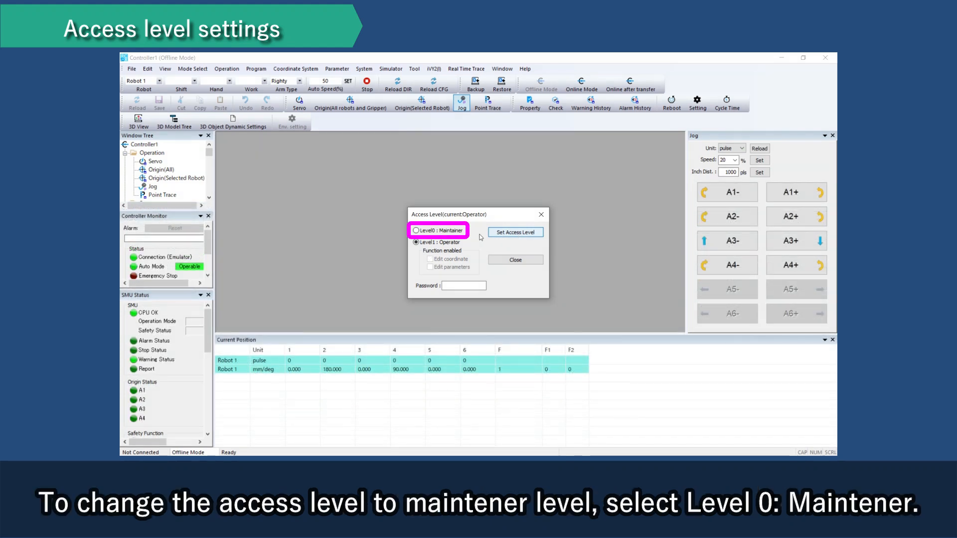
Step: Set the access level back to Level0: Maintainer, entering the access level password
left_click(452, 231)
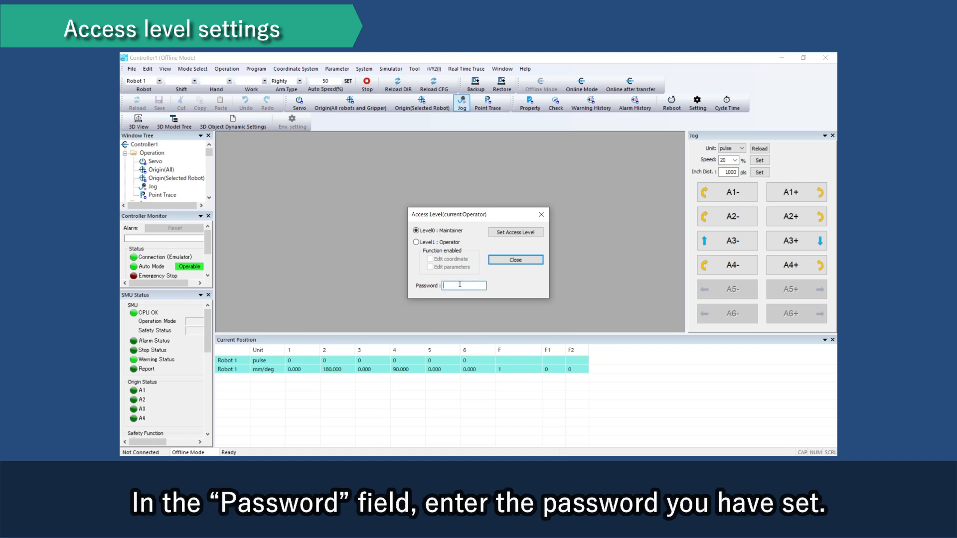
left_click(459, 284)
type("****")
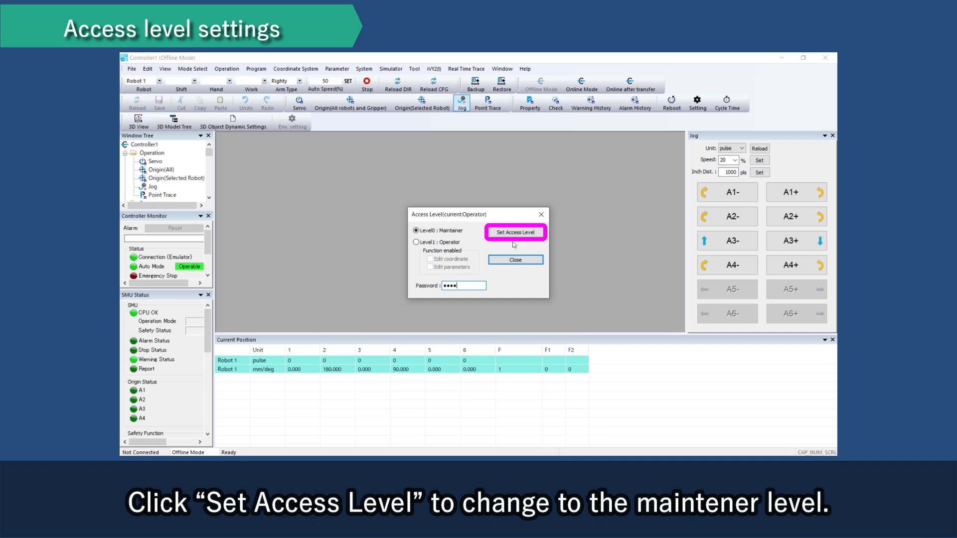
left_click(527, 234)
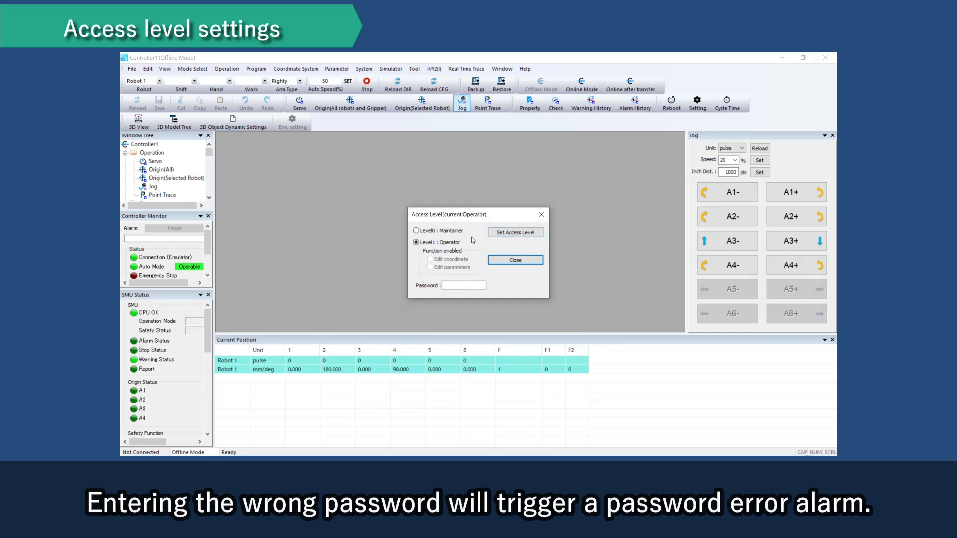
Step: Try to switch from Operator to Level0: Maintainer with a wrong password and dismiss the error message
left_click(457, 232)
left_click(470, 286)
type("••••")
left_click(508, 235)
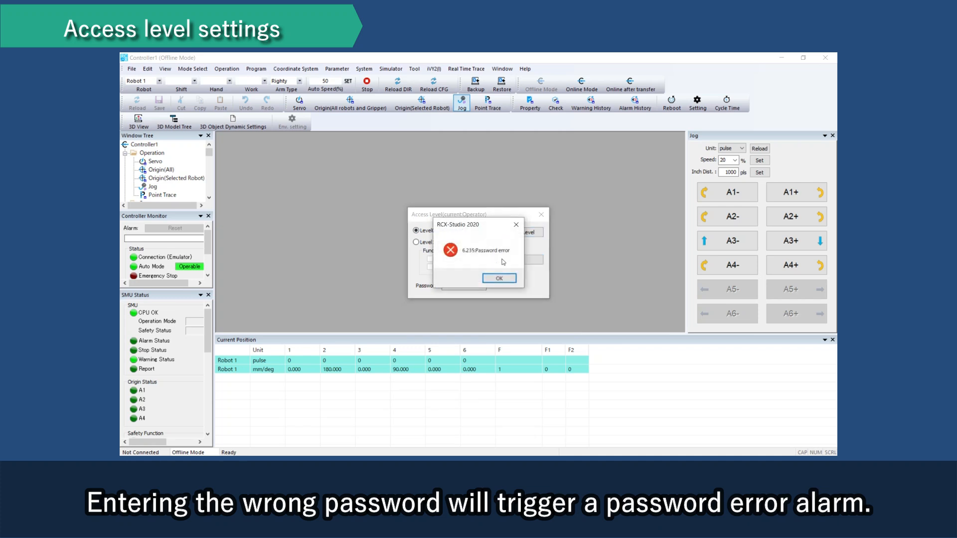
left_click(500, 279)
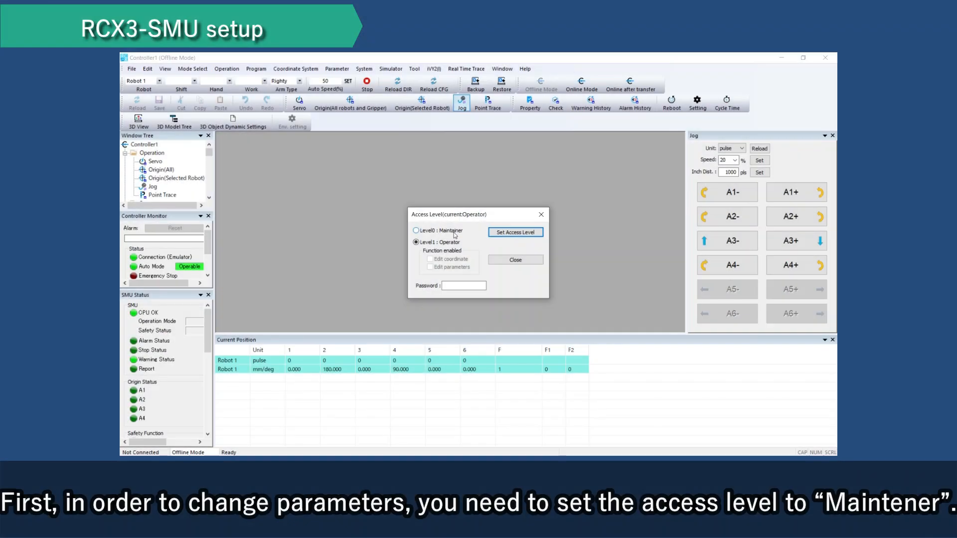
Step: Select Level0: Maintainer, enter the correct access level password and apply the level to allow parameter editing
left_click(455, 233)
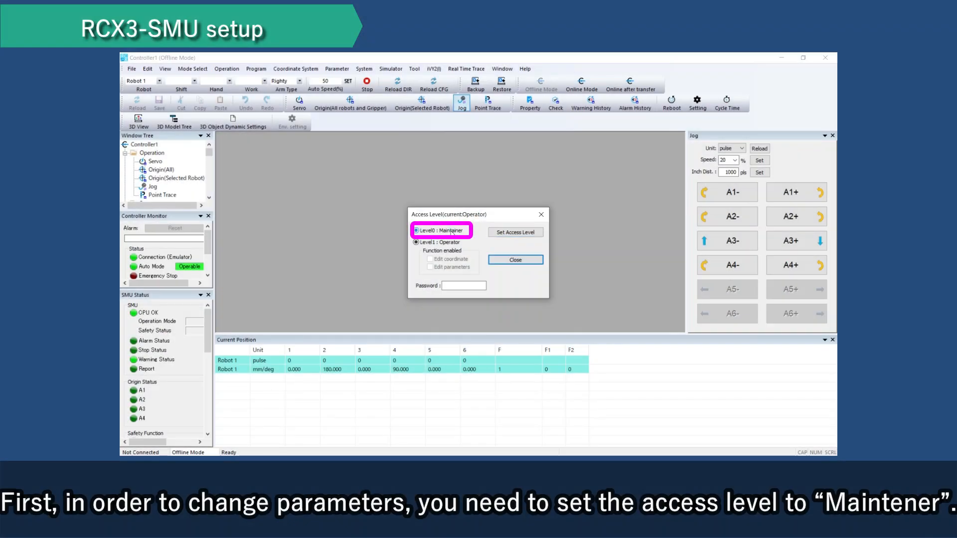
left_click(459, 284)
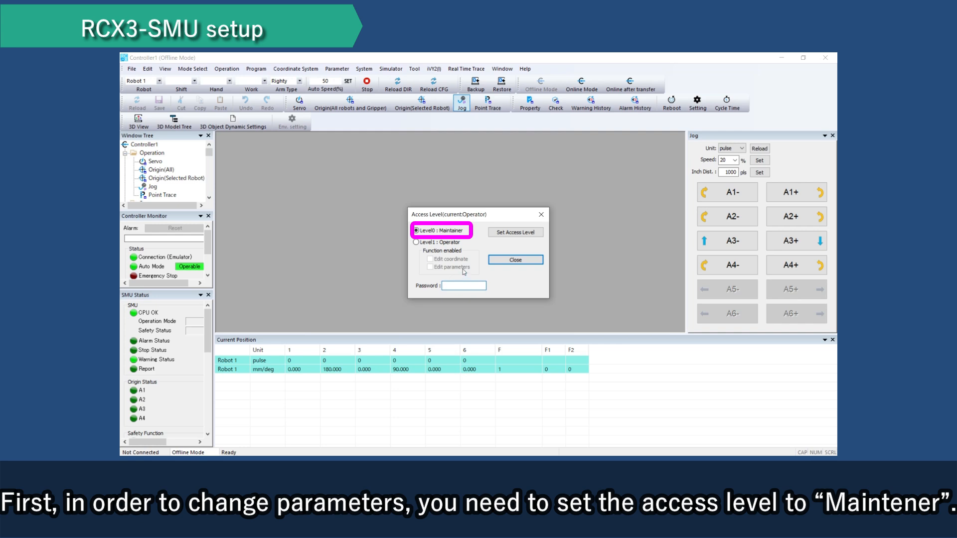
type("••••")
left_click(527, 234)
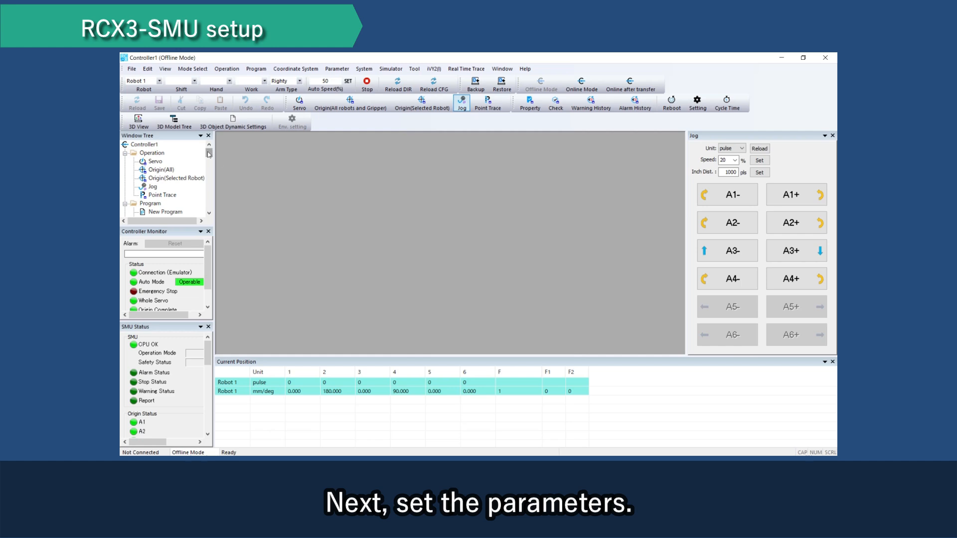
Step: Open the SMU parameters from the window tree and maximize their window
left_click_drag(207, 151, 208, 184)
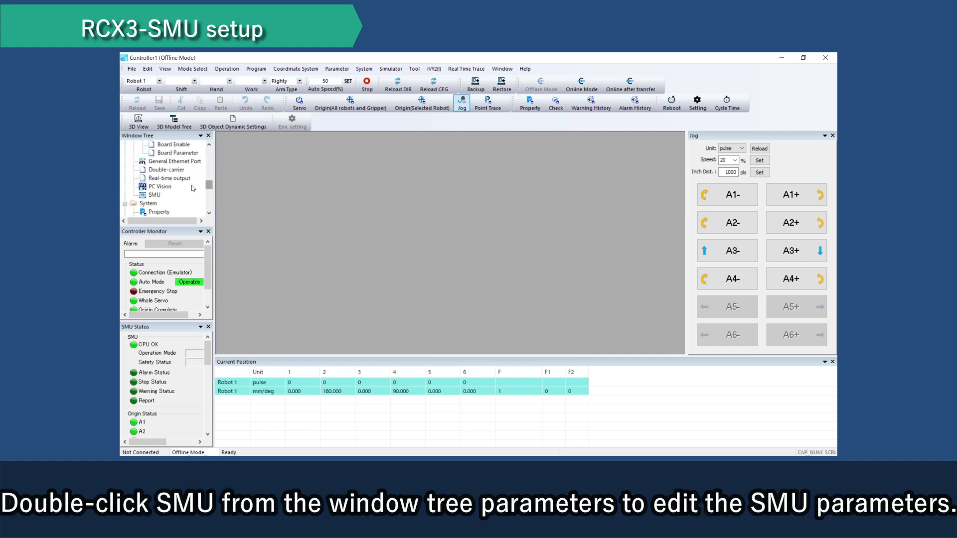
double_click(153, 195)
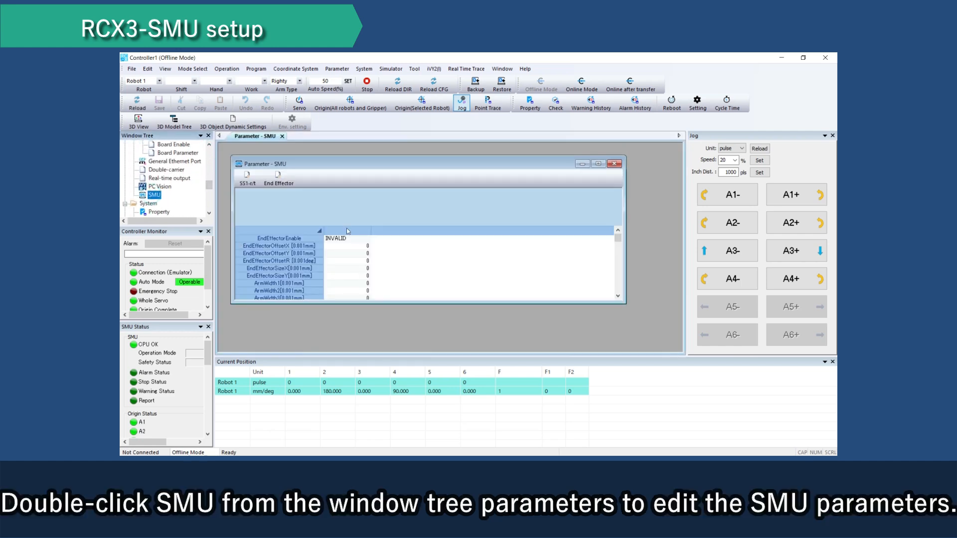
left_click(598, 164)
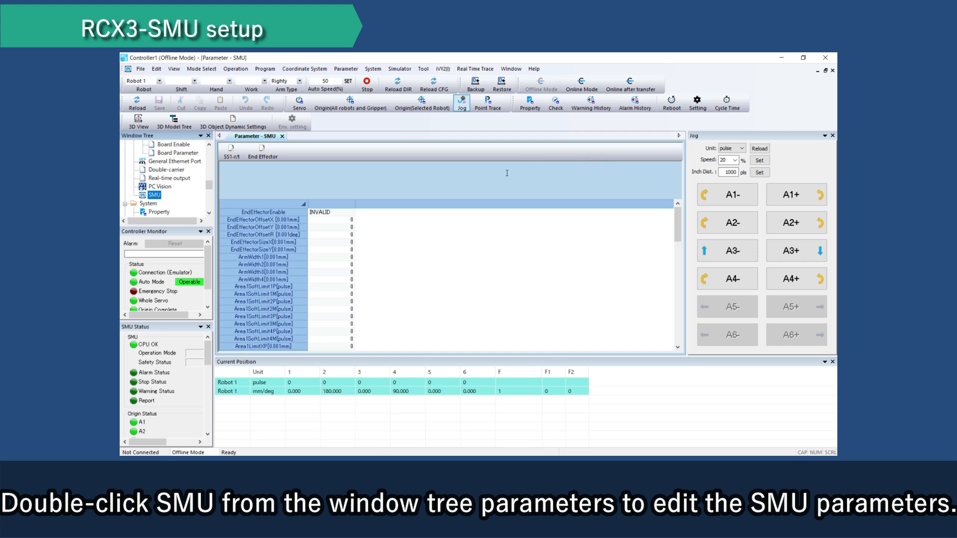
Step: Open the Axis and Controller parameters from the window tree to view the SMU-related settings
left_click_drag(207, 185, 211, 178)
double_click(154, 178)
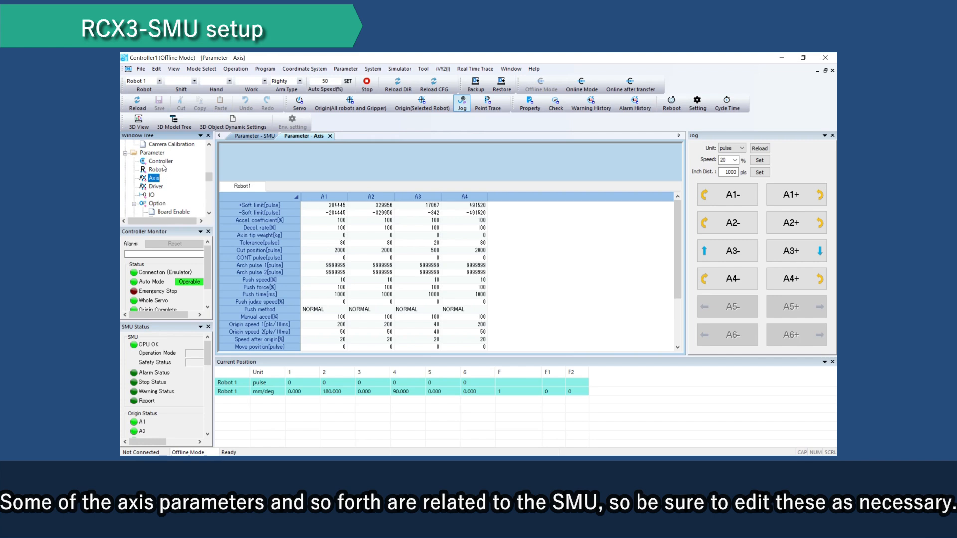
left_click(163, 164)
double_click(164, 165)
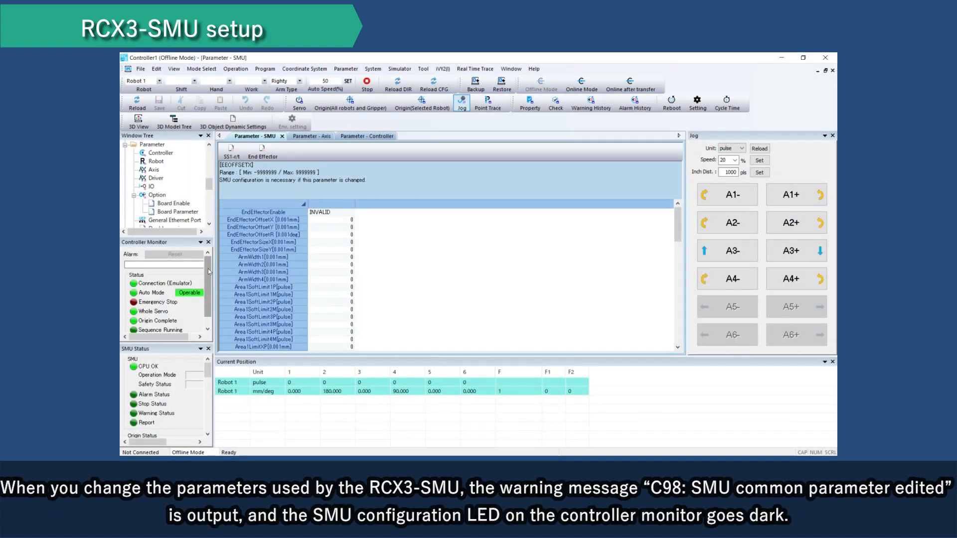
Step: Set EndEffectorEnable to VALID in the SMU parameters and save the change
scroll(208, 268, "down", 1)
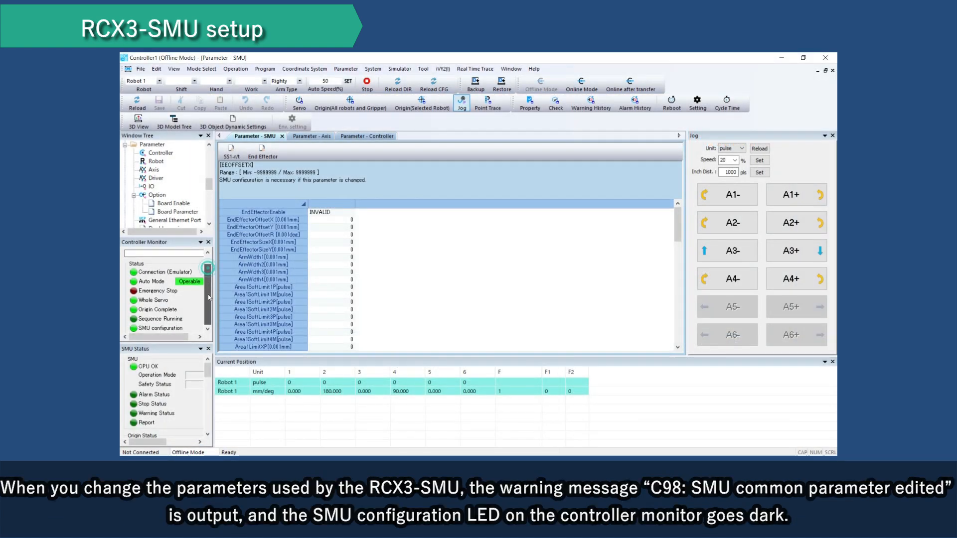
left_click(352, 214)
left_click(325, 227)
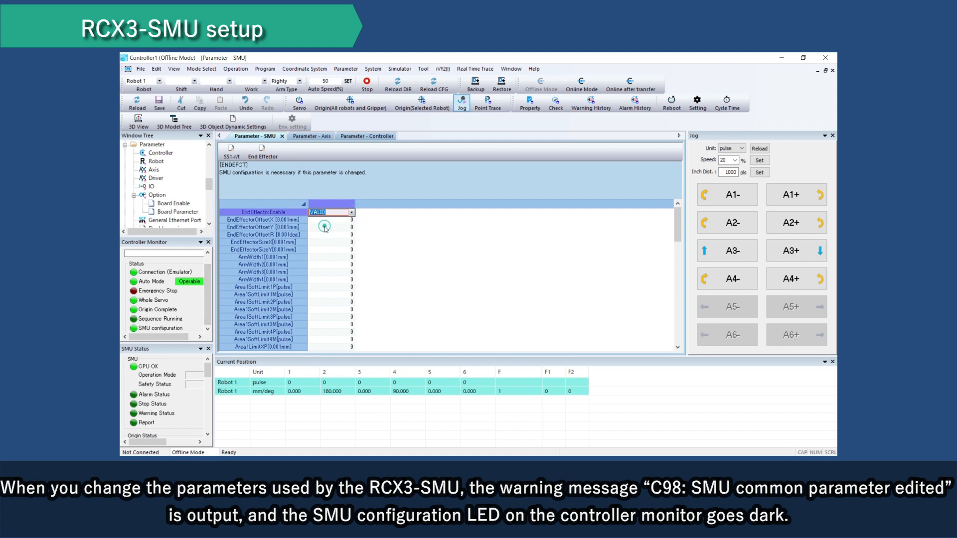
left_click(158, 102)
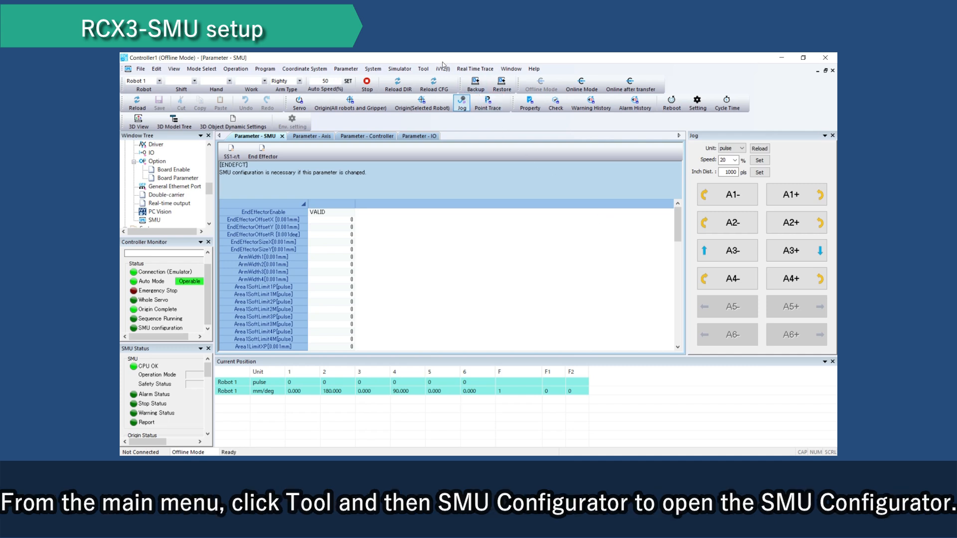
Step: Open the SMU Configurator and compare the controller and SMU values down to EndEffectorEnable
left_click(425, 69)
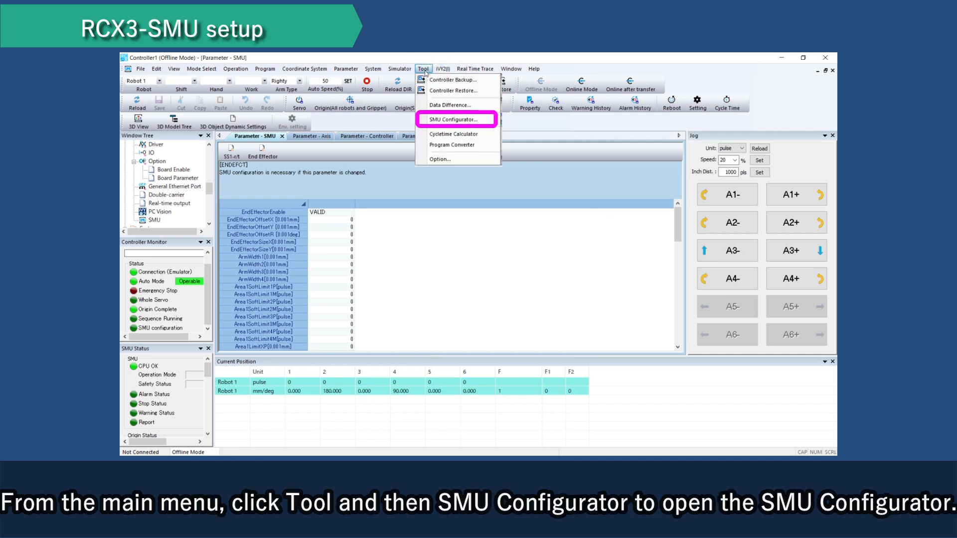
left_click(441, 121)
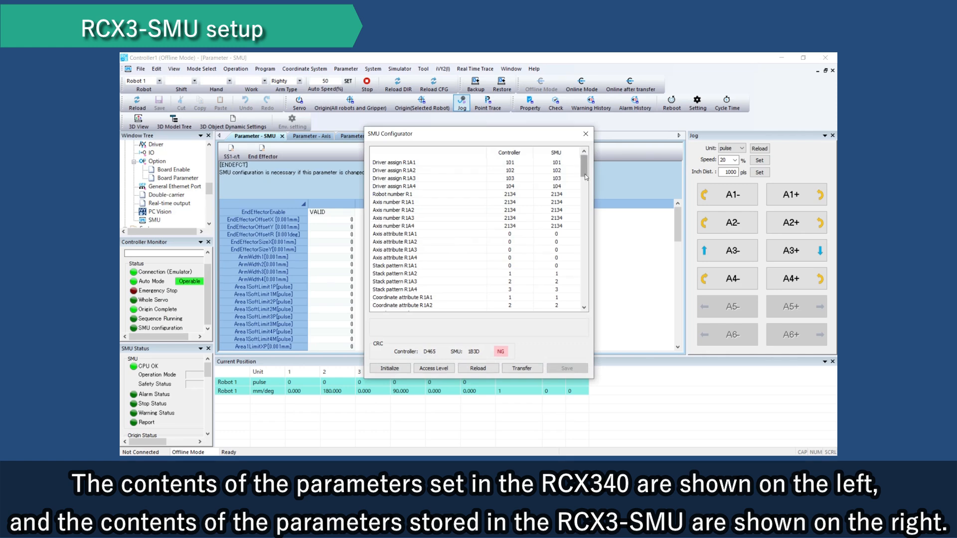
left_click_drag(585, 174, 588, 231)
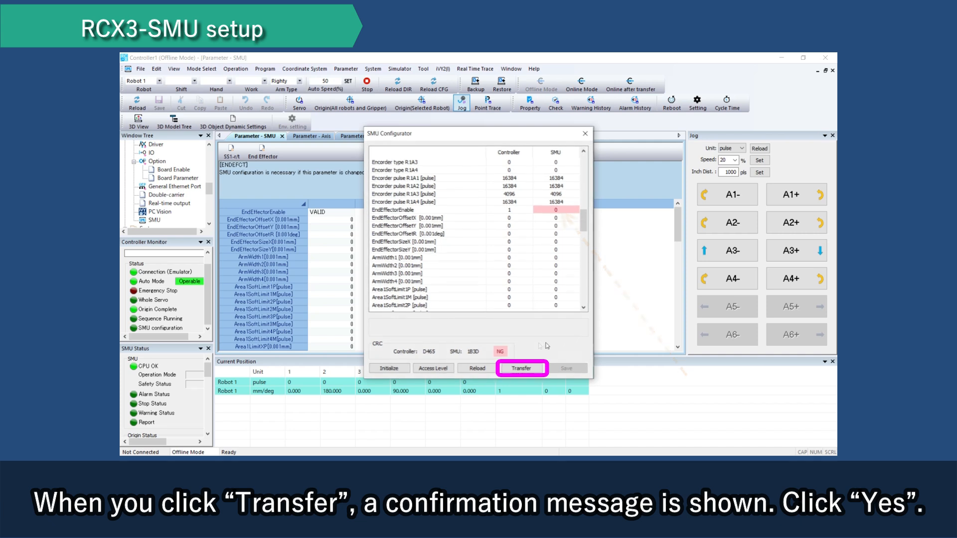
Step: Transfer the controller parameters to the SMU and save them there, acknowledging the messages
left_click(524, 369)
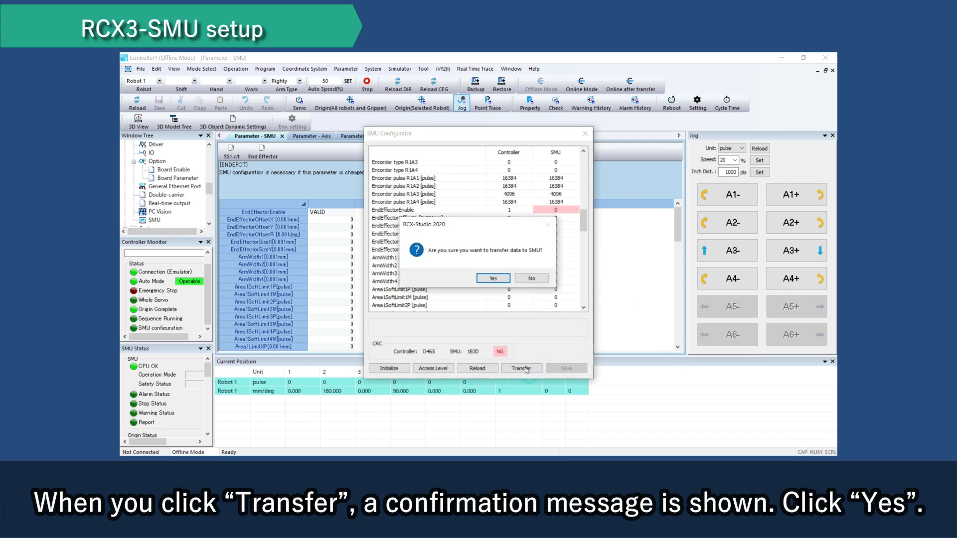
left_click(493, 279)
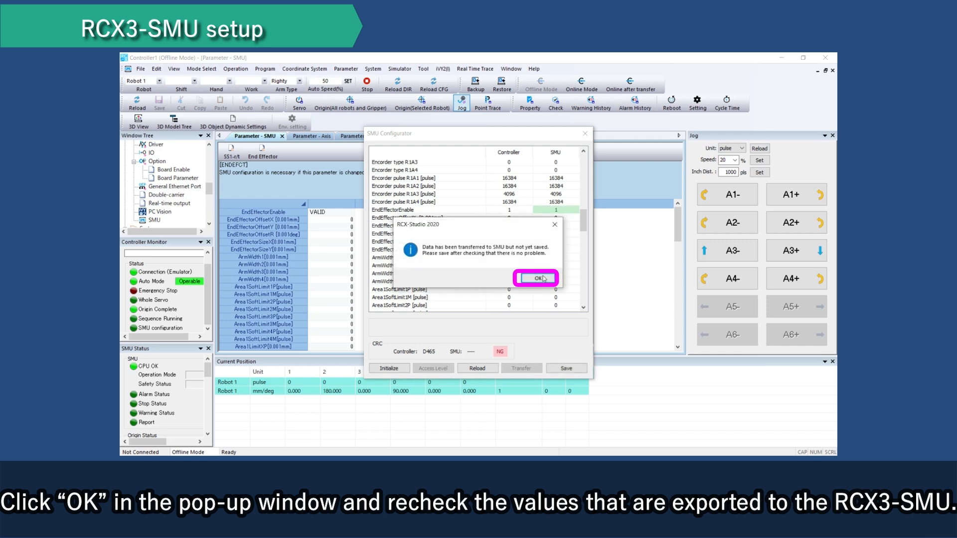
left_click(537, 278)
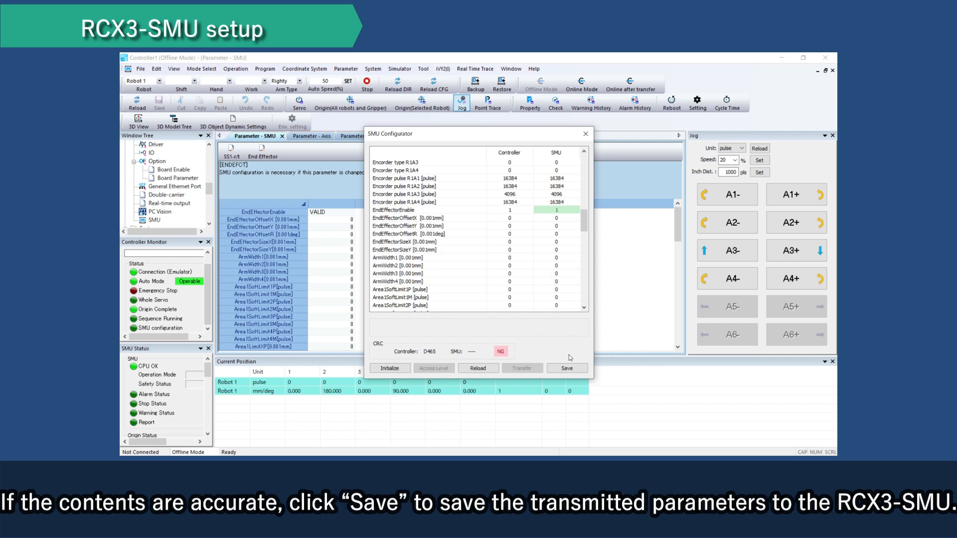
left_click(571, 369)
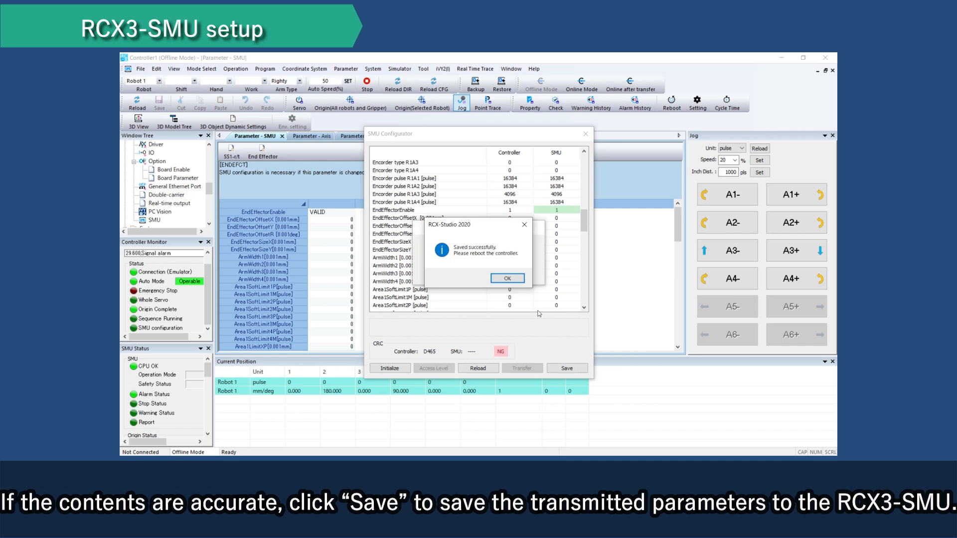
left_click(514, 279)
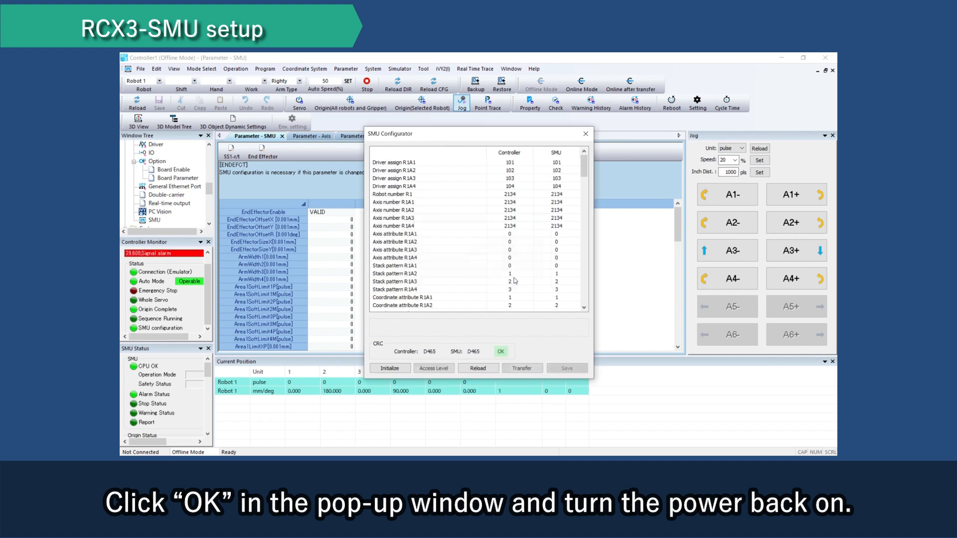
Step: Close the SMU Configurator and reboot the controller to apply the saved parameters
left_click(586, 134)
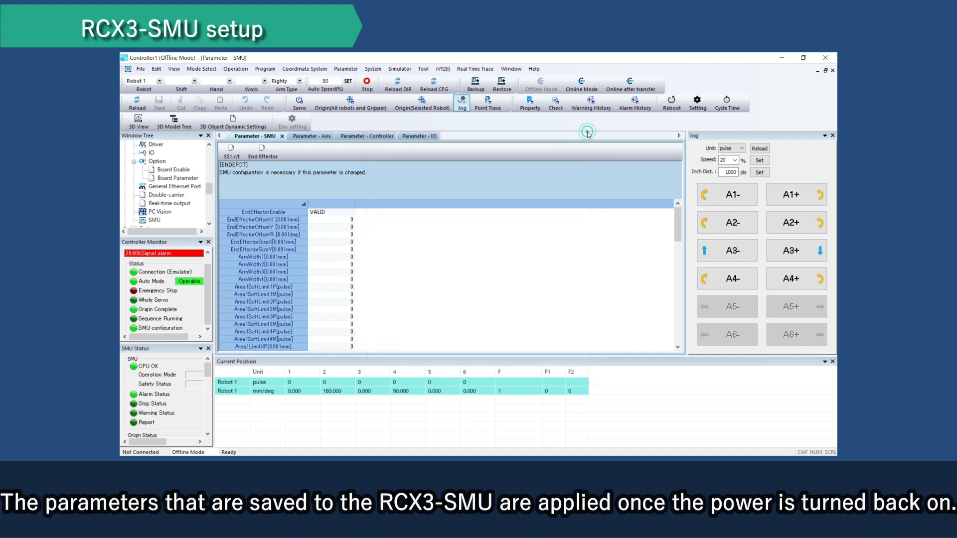
left_click(681, 109)
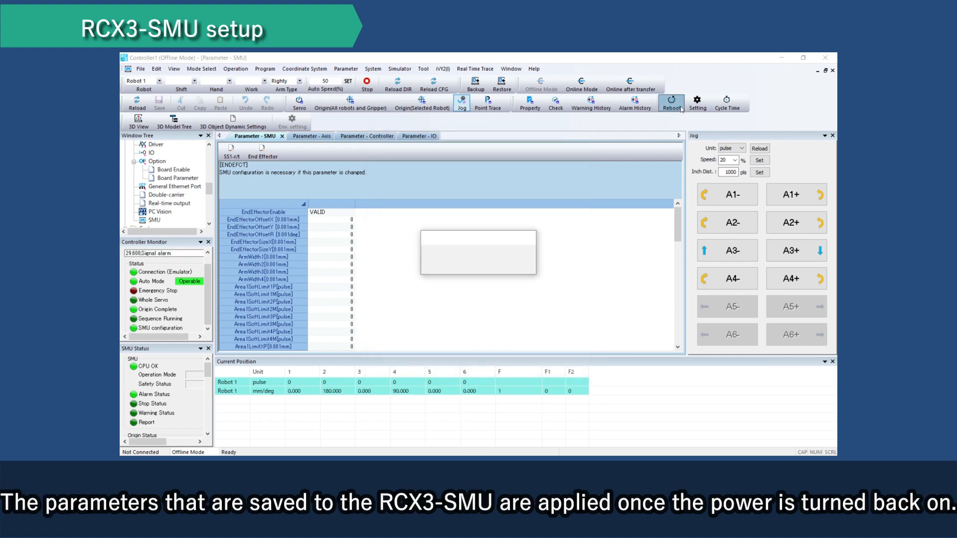